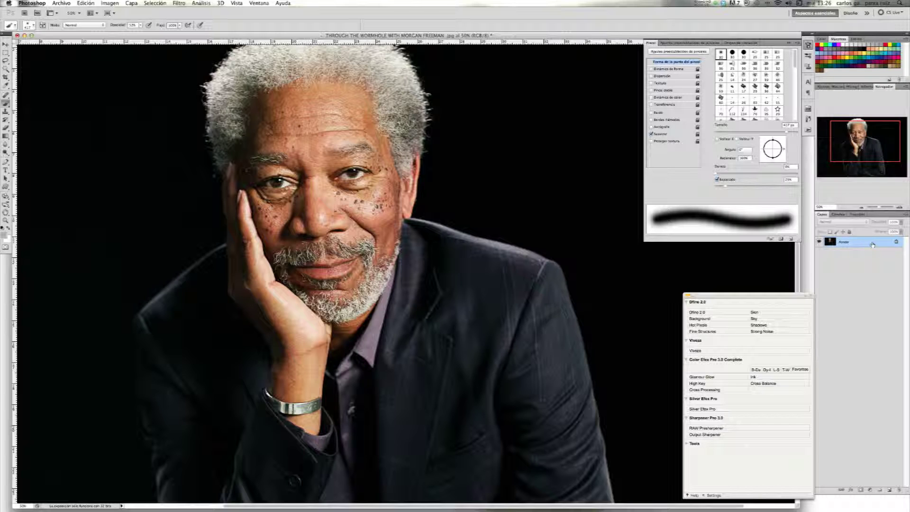
# Duplicate the Fondo background photo into a new layer, Capa 1, with Ctrl+J
pyautogui.hotkey('ctrl', 'j')
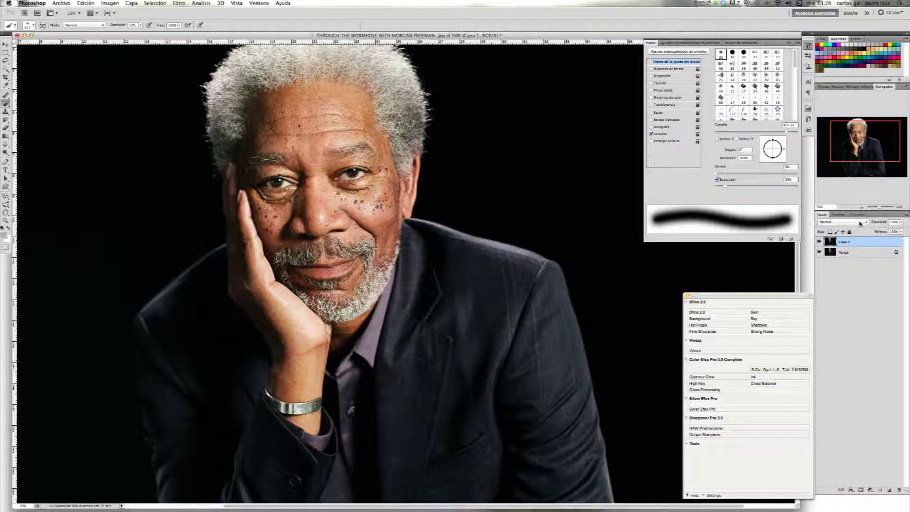
# Set Capa 1 to Luz intensa blend mode and invert its colours
pyautogui.click(860, 222)
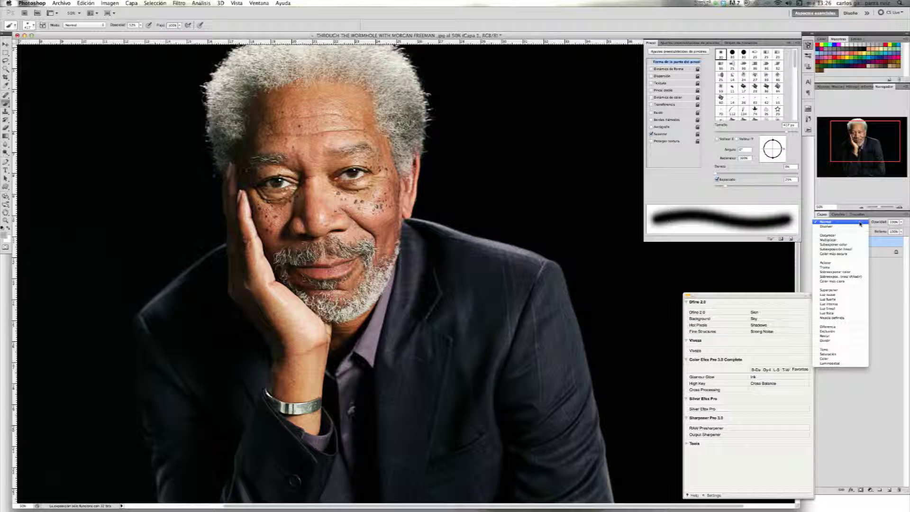
pyautogui.click(850, 304)
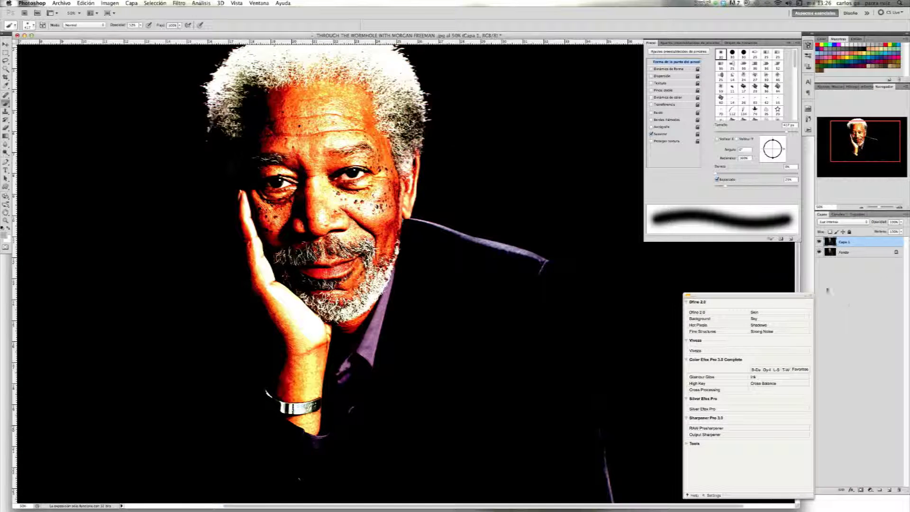
pyautogui.click(109, 3)
pyautogui.moveTo(128, 25)
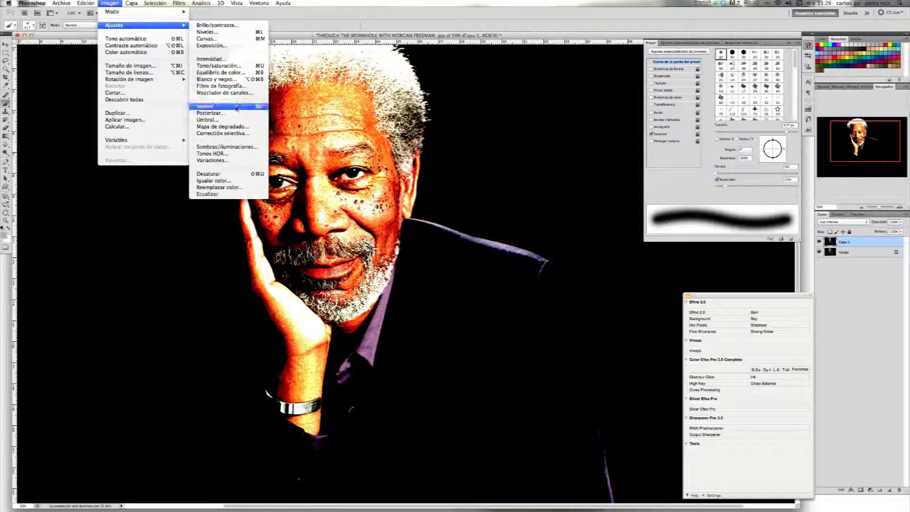
pyautogui.click(236, 109)
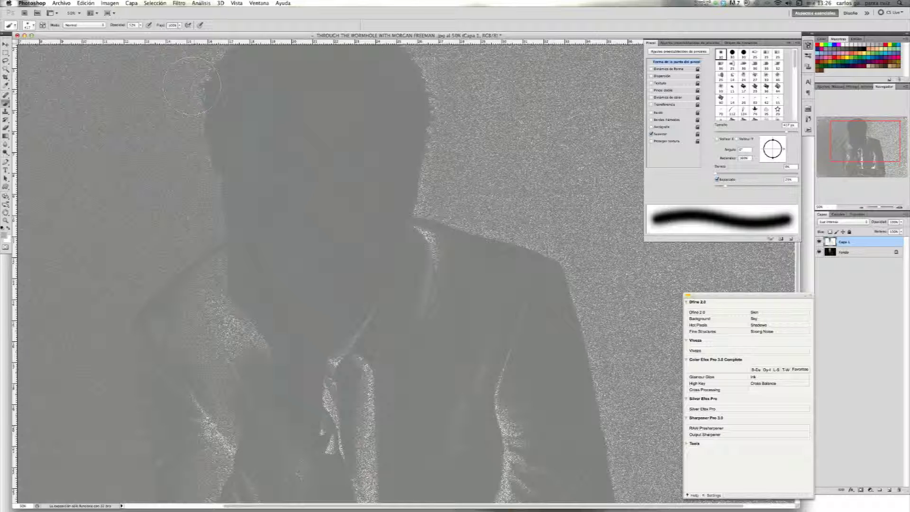
# Apply Desenfoque de superficie to Capa 1 with radius 46 and threshold 131
pyautogui.click(184, 3)
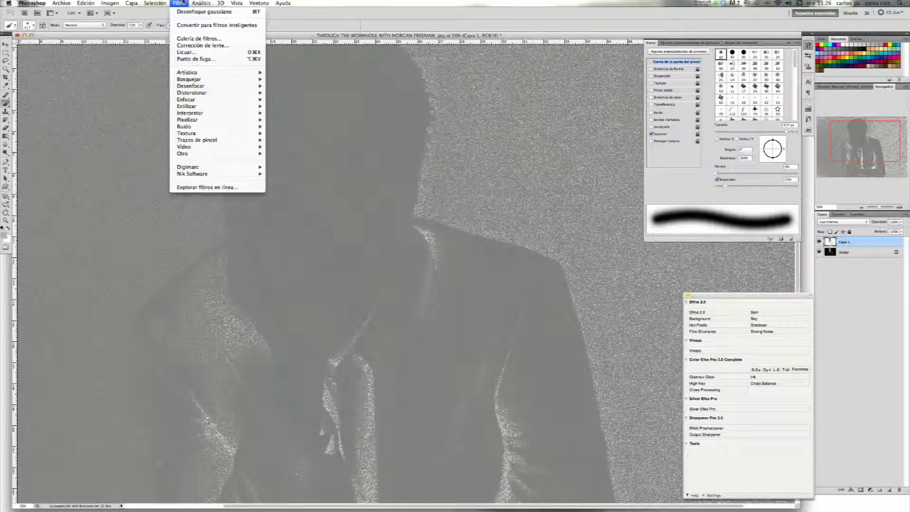
pyautogui.moveTo(190, 85)
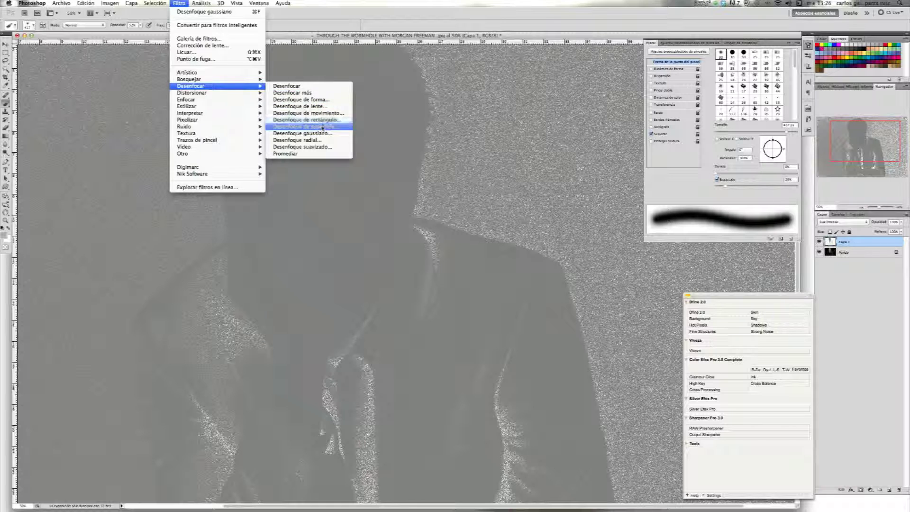
pyautogui.click(306, 127)
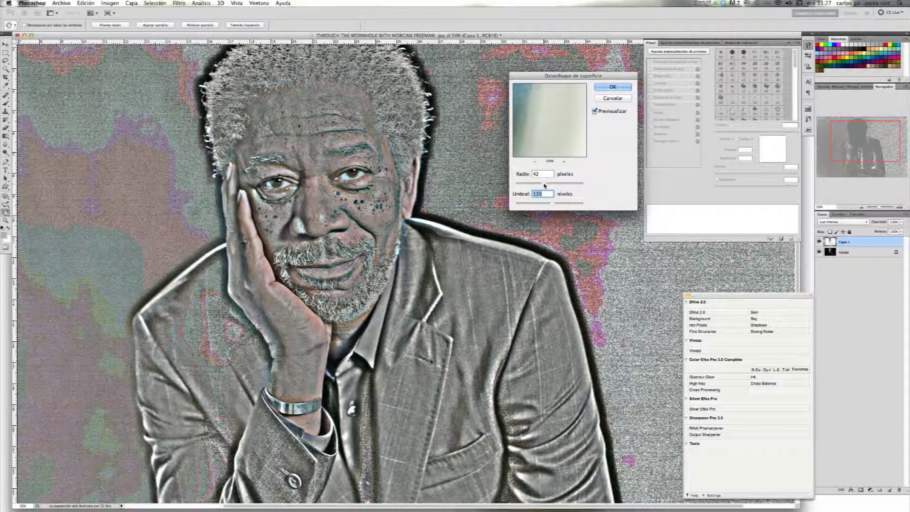
pyautogui.moveTo(545, 186); pyautogui.dragTo(544, 187)
pyautogui.moveTo(552, 204); pyautogui.dragTo(550, 205)
pyautogui.moveTo(543, 184); pyautogui.dragTo(547, 187)
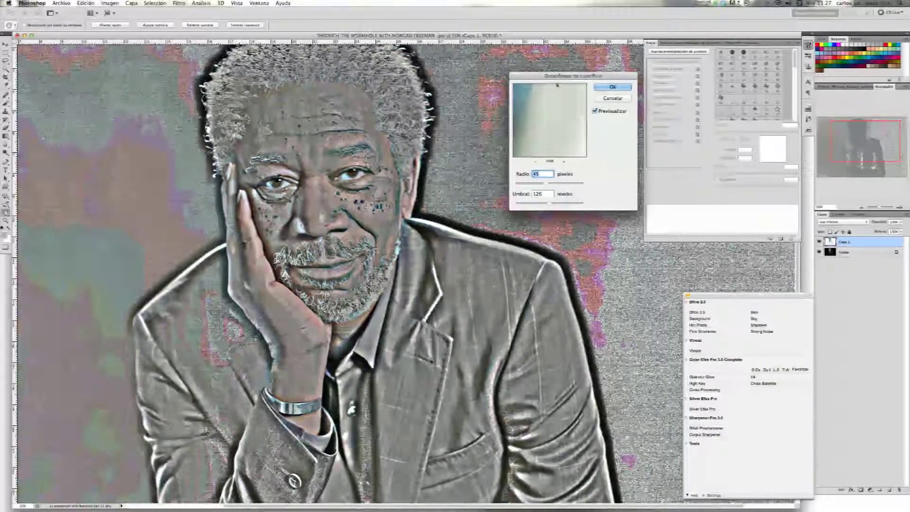
pyautogui.click(612, 88)
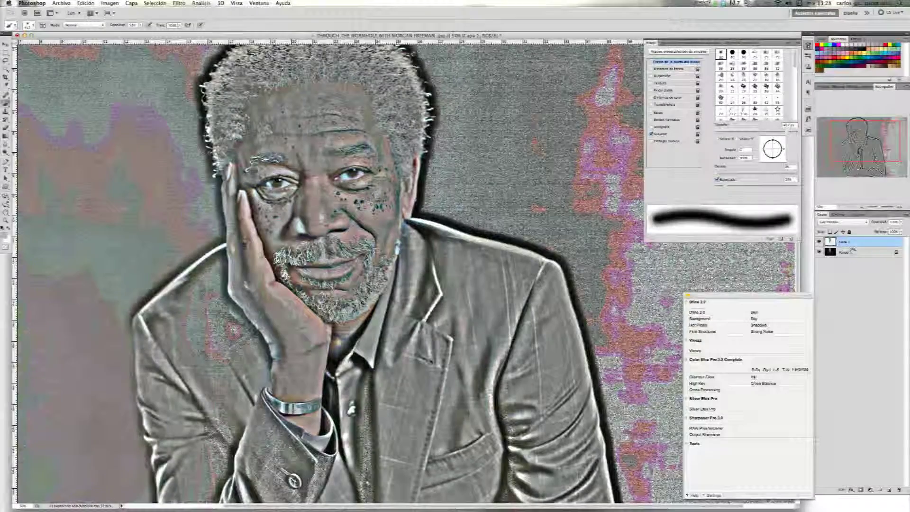
# Stamp visible layers into Capa 2, delete Capa 1, and apply a 6-pixel Gaussian blur
pyautogui.hotkey('ctrl', 'shift', 'alt', 'e')
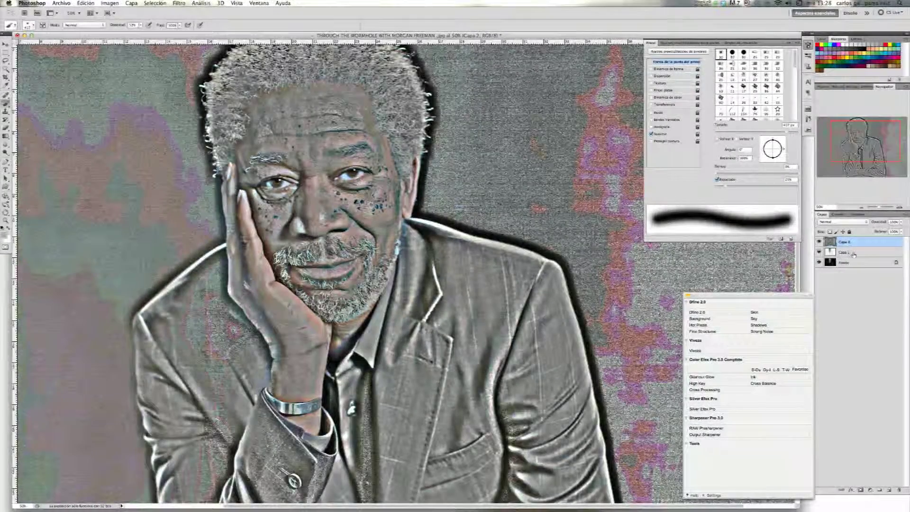
pyautogui.moveTo(844, 252); pyautogui.dragTo(899, 490)
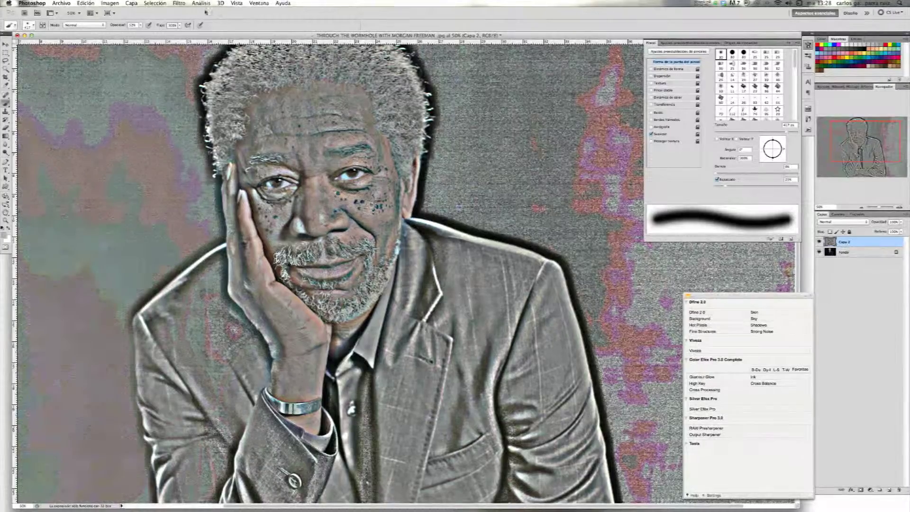
pyautogui.click(179, 3)
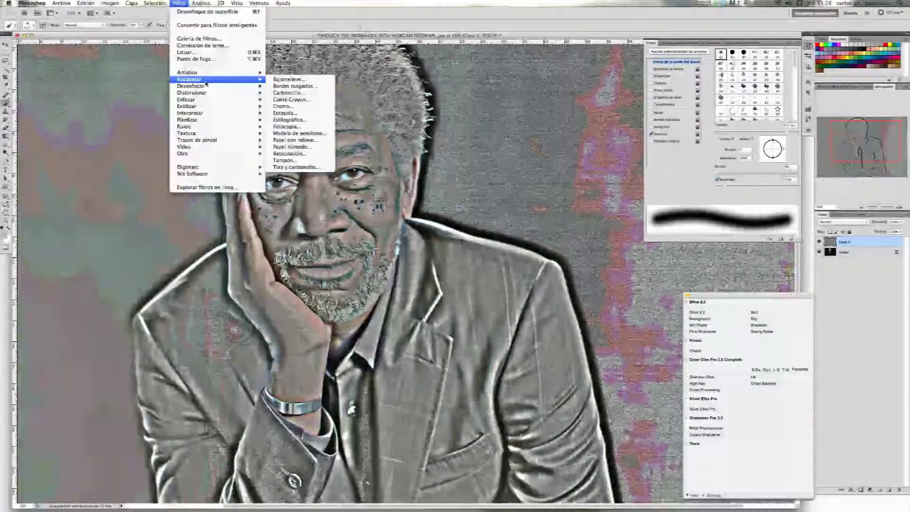
pyautogui.moveTo(190, 85)
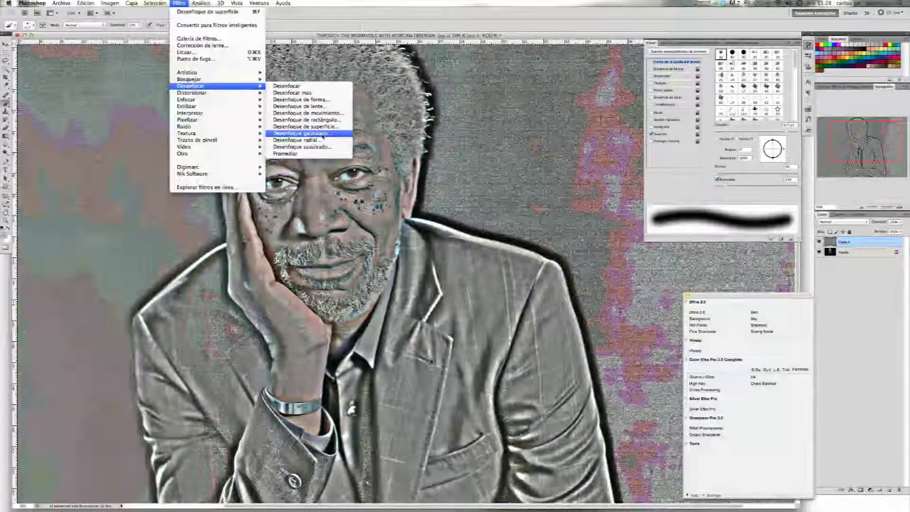
pyautogui.click(303, 133)
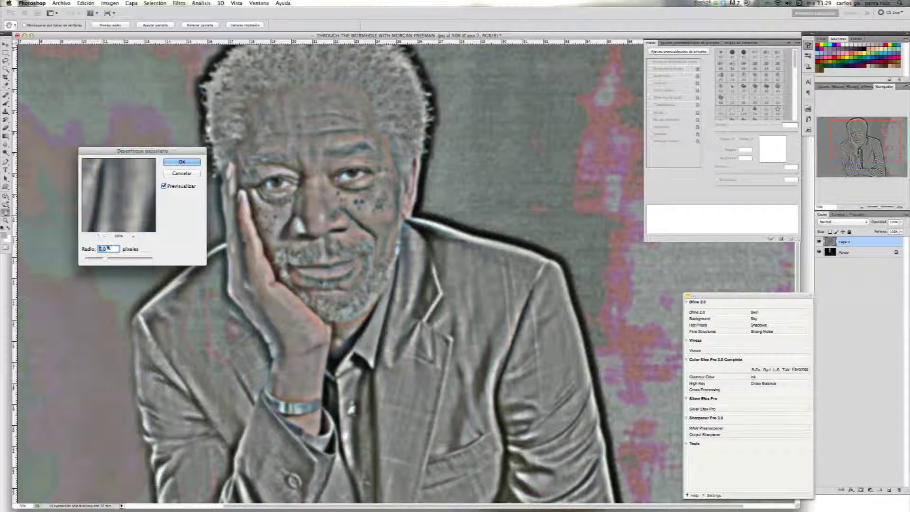
pyautogui.click(182, 161)
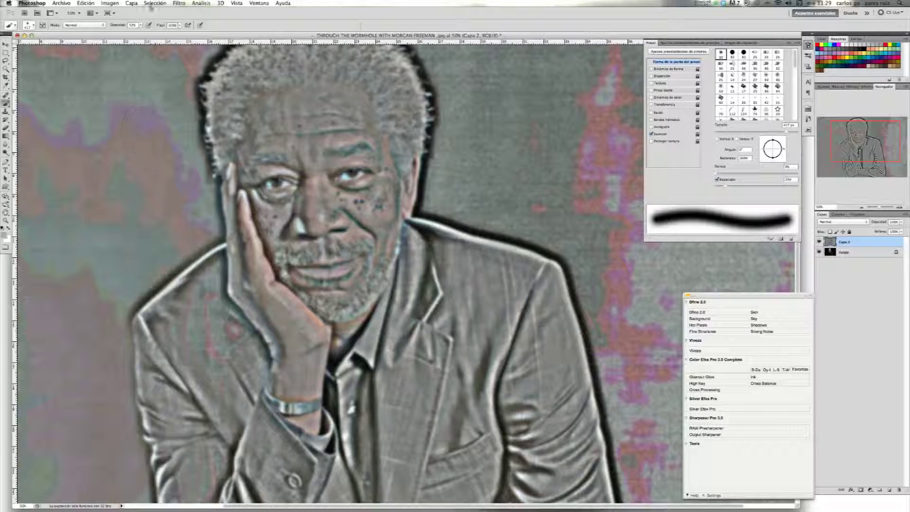
pyautogui.click(109, 3)
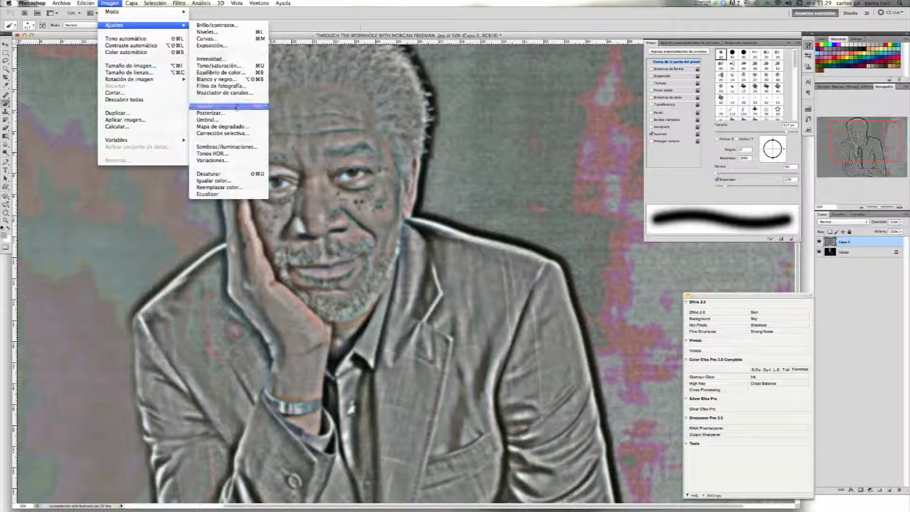
pyautogui.click(245, 174)
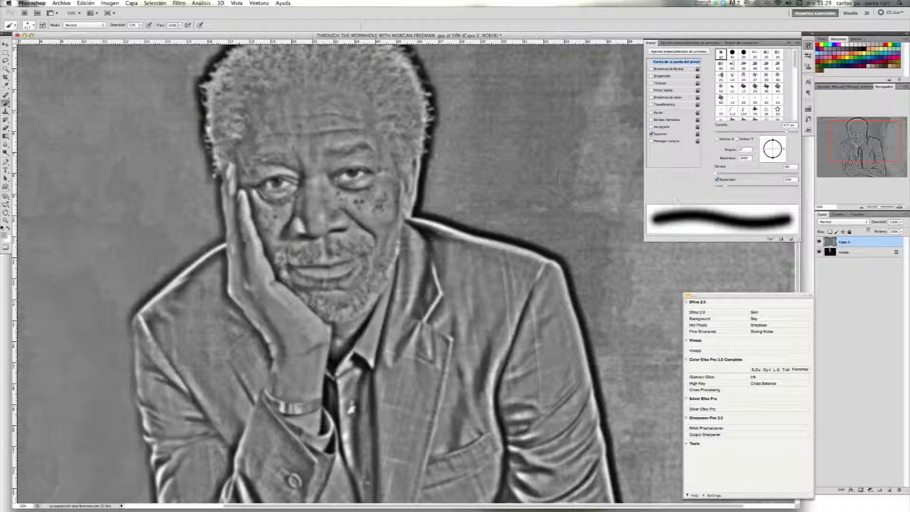
pyautogui.click(860, 222)
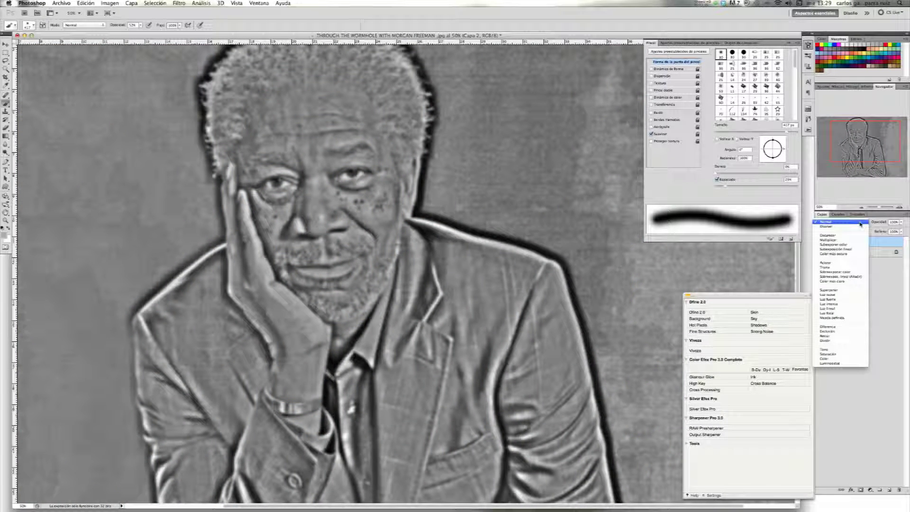
pyautogui.click(849, 294)
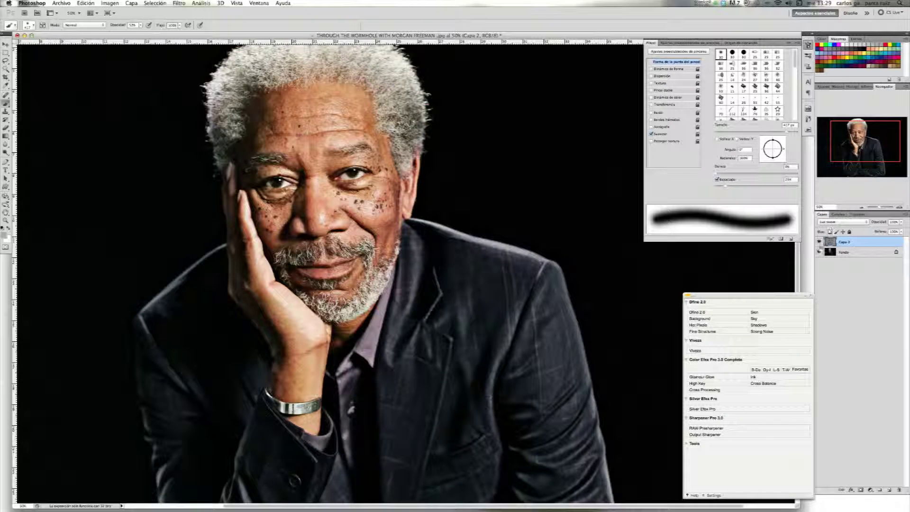
pyautogui.click(820, 242)
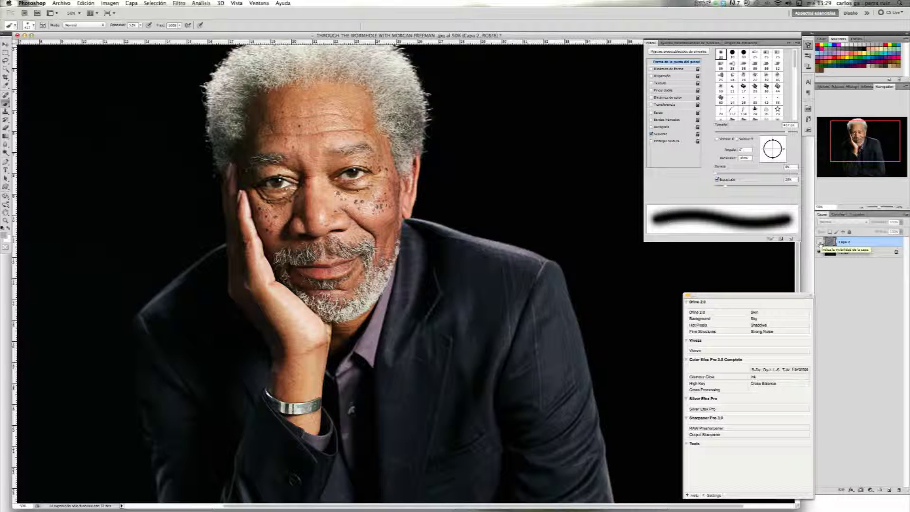
pyautogui.click(819, 242)
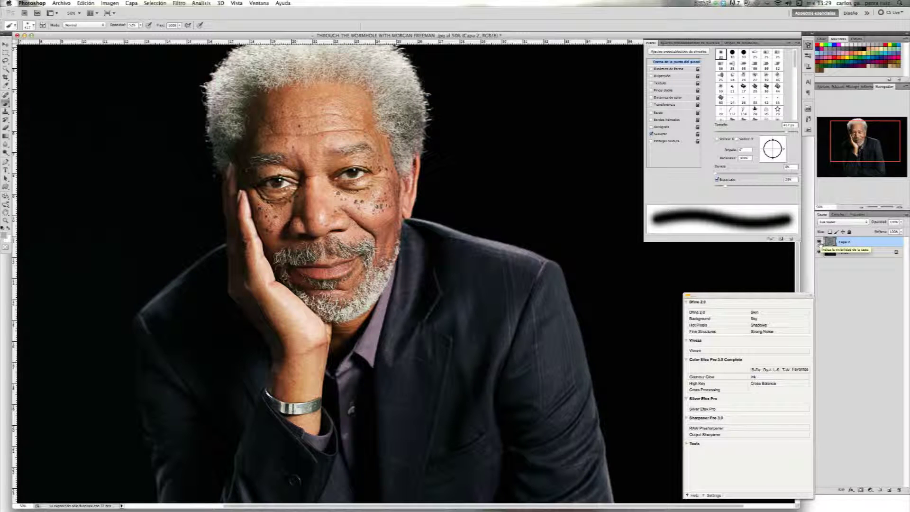
pyautogui.click(819, 242)
pyautogui.click(820, 242)
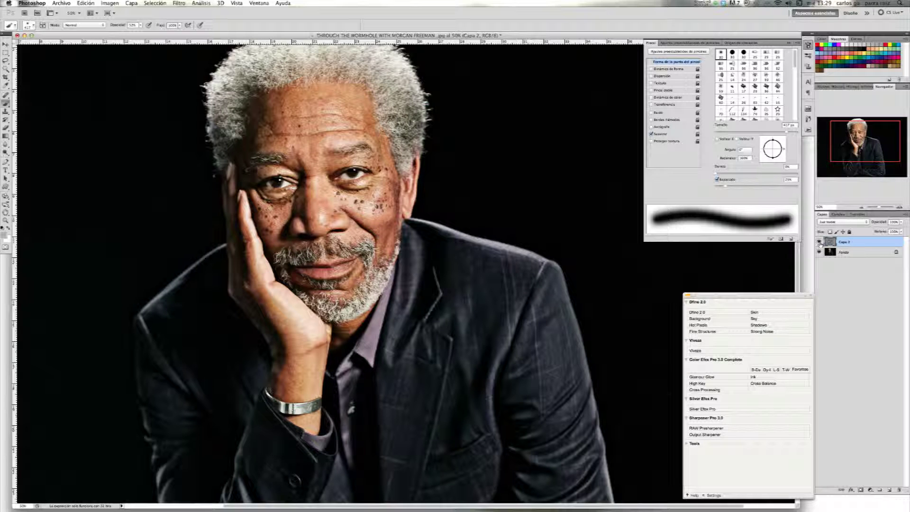
# Compare Capa 2 against the original by toggling its visibility, then add a layer mask
pyautogui.scroll(-2, 339, 137)
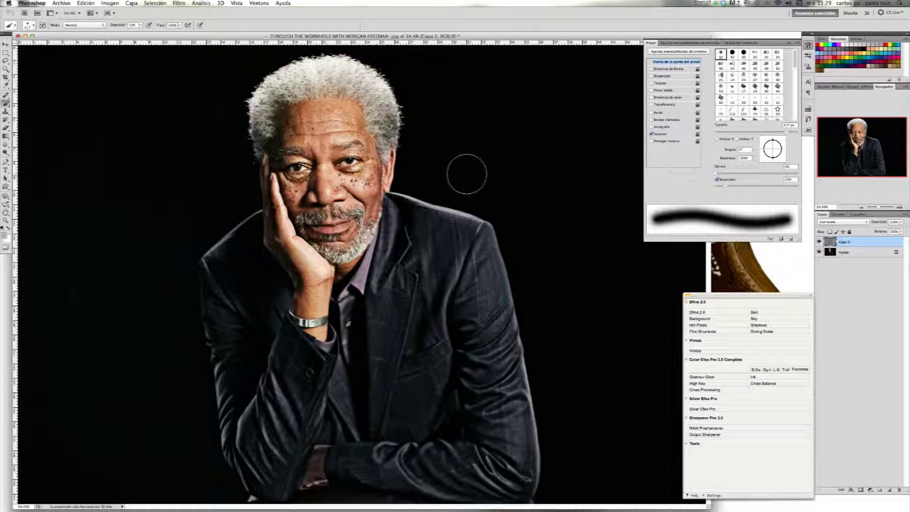
pyautogui.click(819, 242)
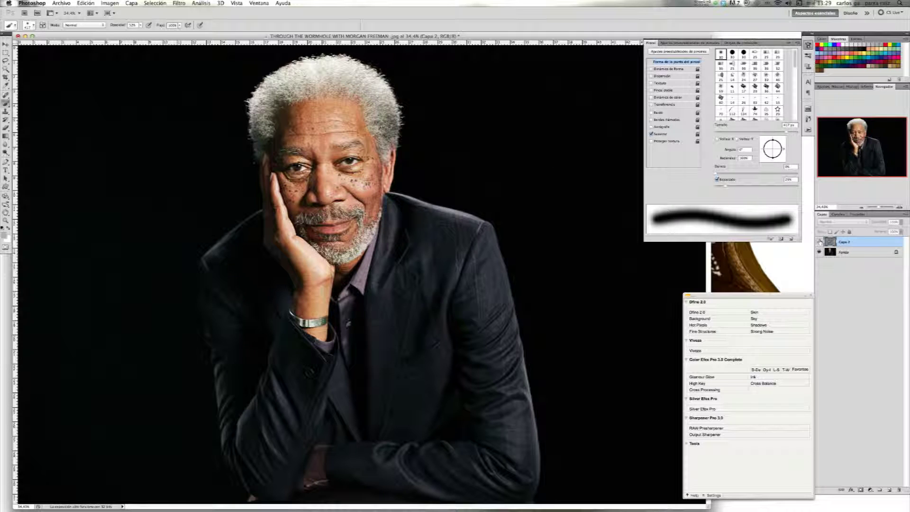
pyautogui.click(820, 242)
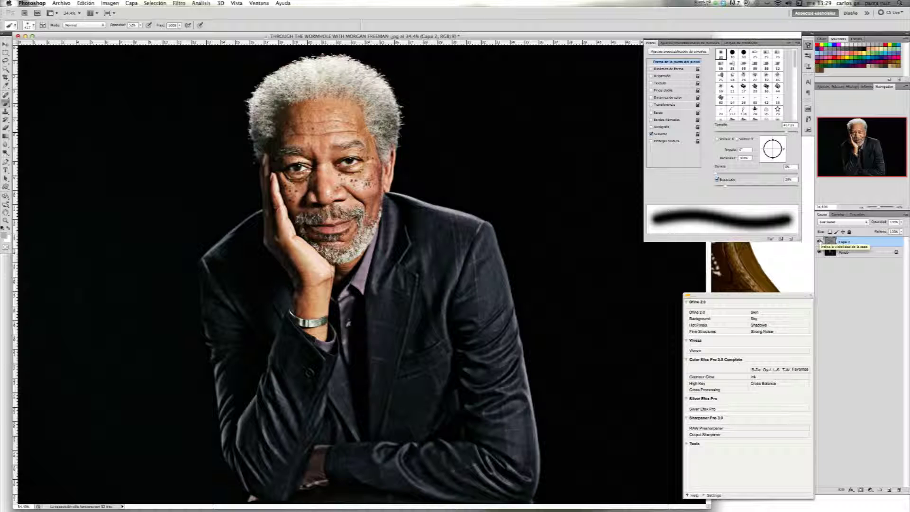
pyautogui.click(820, 243)
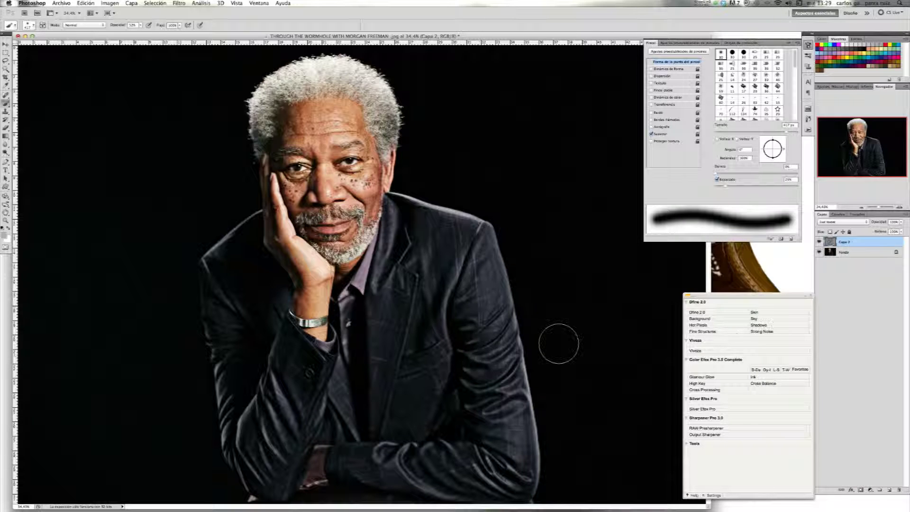
pyautogui.click(860, 490)
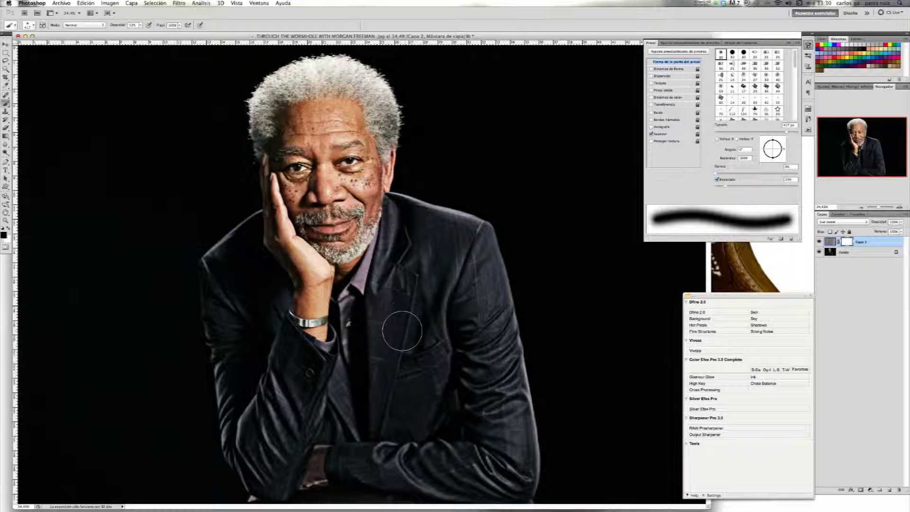
# Paint Capa 2's mask over the sleeve folds and left sleeve, then compare with/without the layer
pyautogui.moveTo(509, 386); pyautogui.dragTo(449, 448)
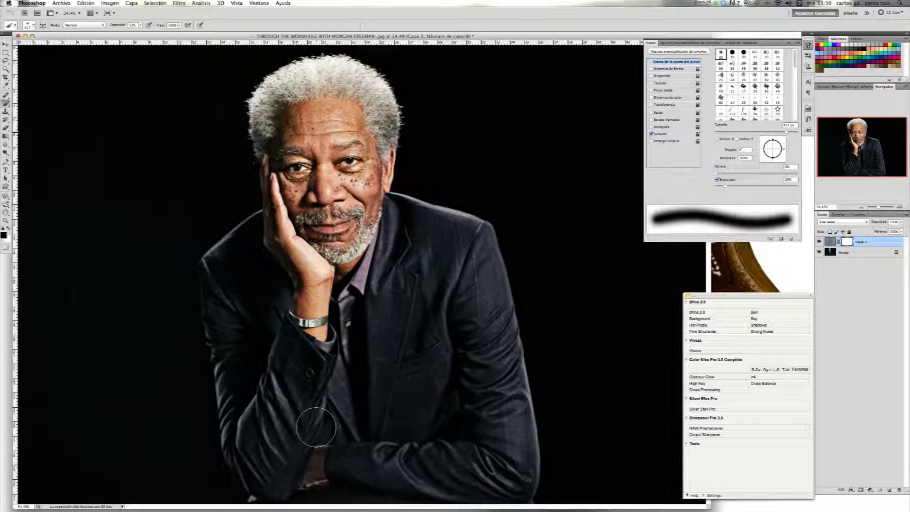
pyautogui.moveTo(213, 275); pyautogui.dragTo(236, 380)
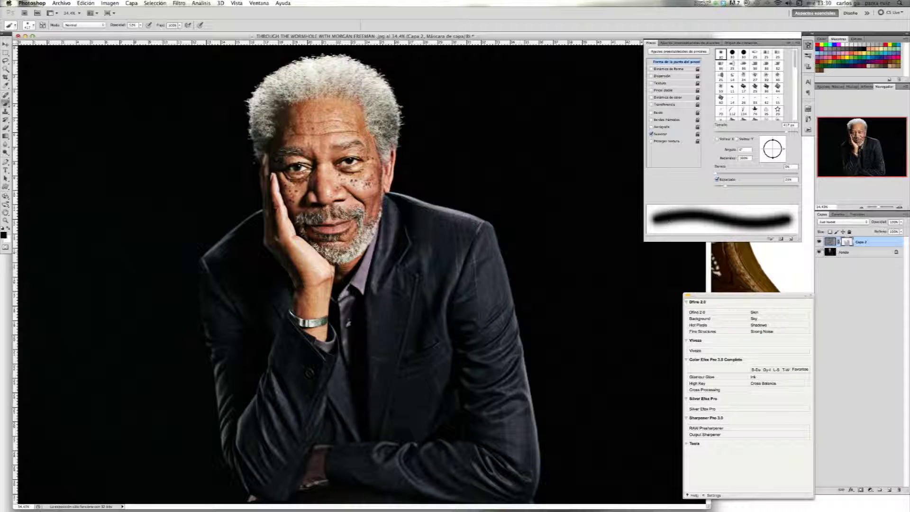
pyautogui.click(820, 242)
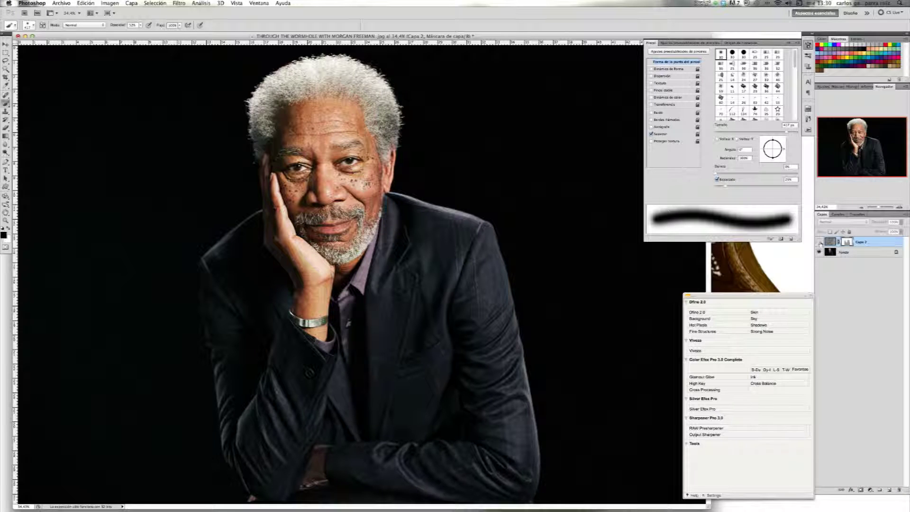
pyautogui.click(819, 242)
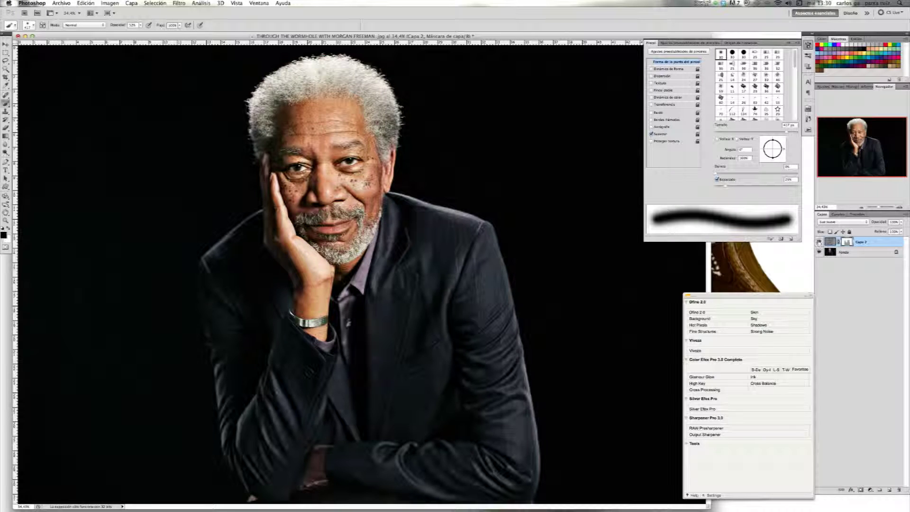
pyautogui.click(820, 242)
pyautogui.click(819, 243)
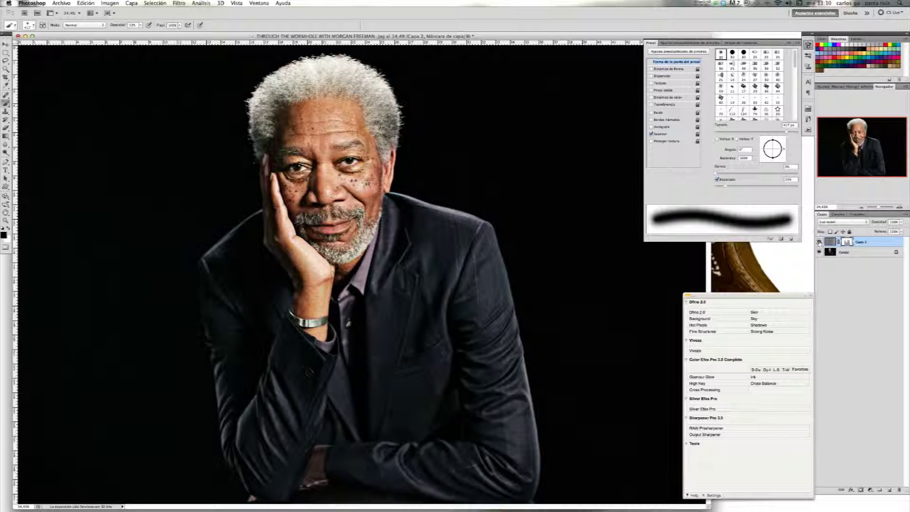
# View the face at 100% actual pixels and compare the retouched and original beard
pyautogui.click(242, 3)
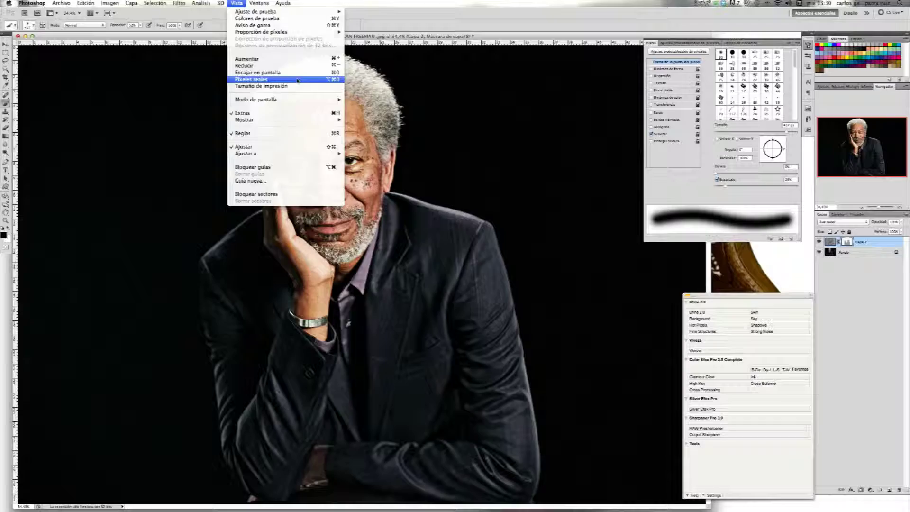
pyautogui.click(298, 80)
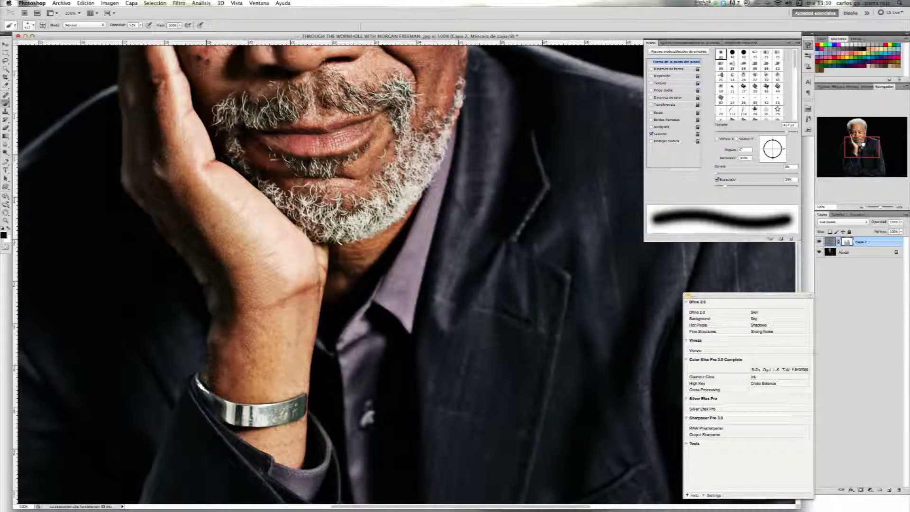
pyautogui.moveTo(860, 183); pyautogui.dragTo(856, 172)
pyautogui.click(820, 241)
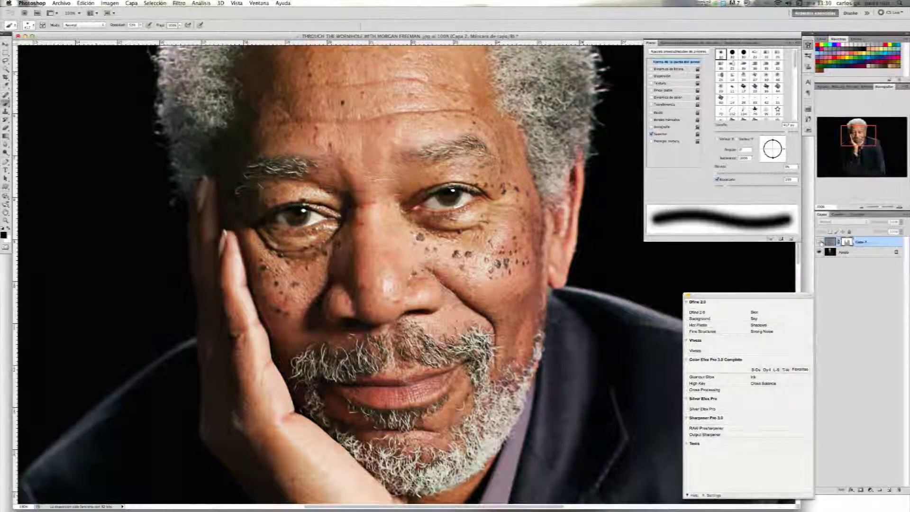
pyautogui.click(819, 242)
# Target Capa 2's image instead of its mask, recheck the face, and fit the portrait on screen
pyautogui.click(827, 242)
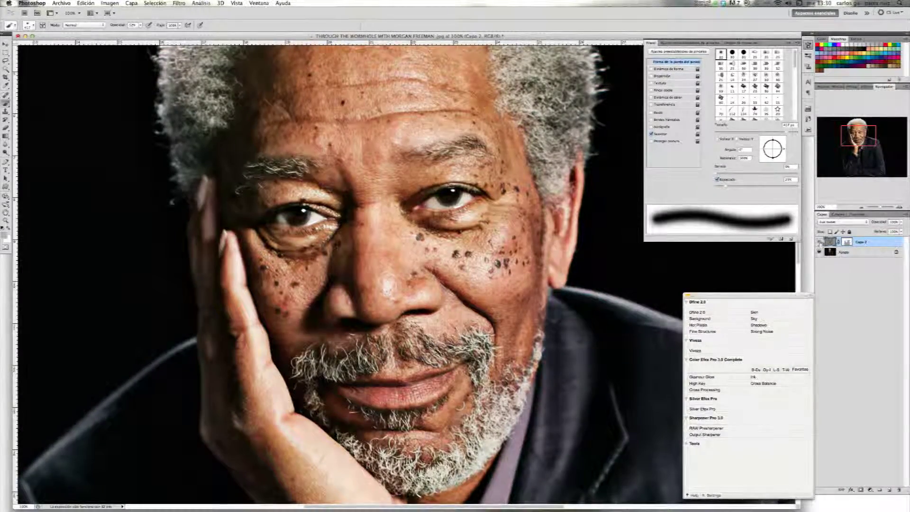
pyautogui.click(820, 241)
pyautogui.click(819, 242)
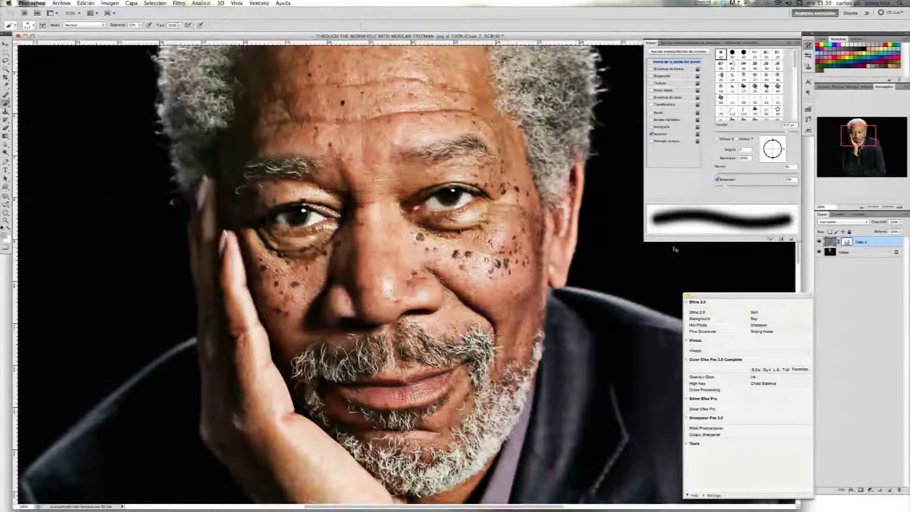
pyautogui.hotkey('ctrl', '0')
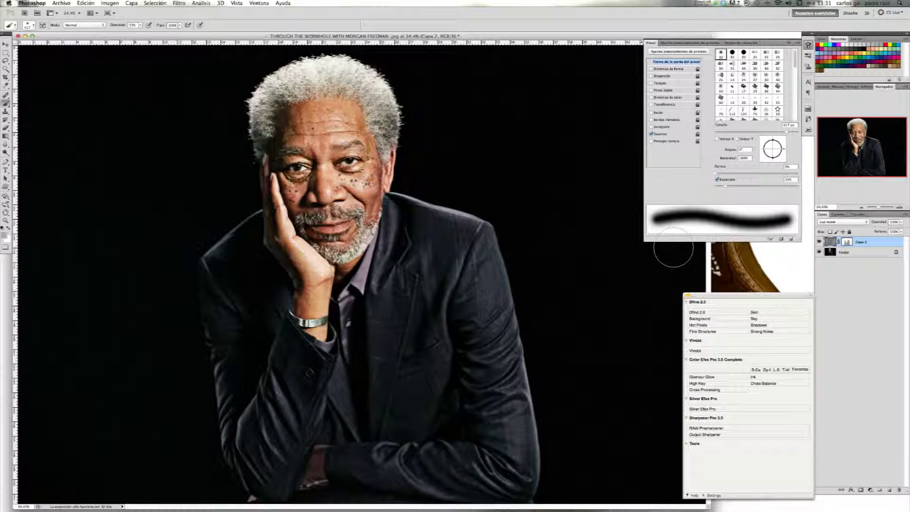